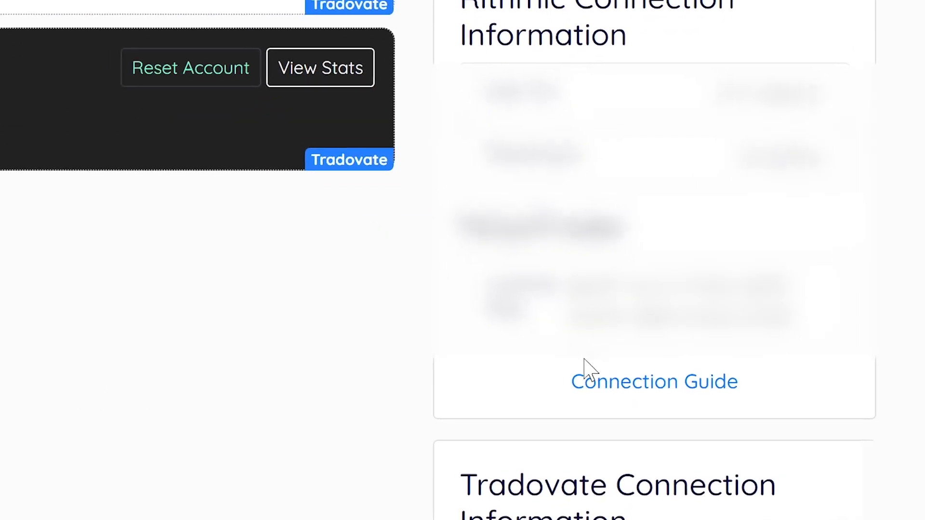
# Open the Connection Guide and download the rtraderpro.msi installer from rithmic.com
pyautogui.click(582, 345)
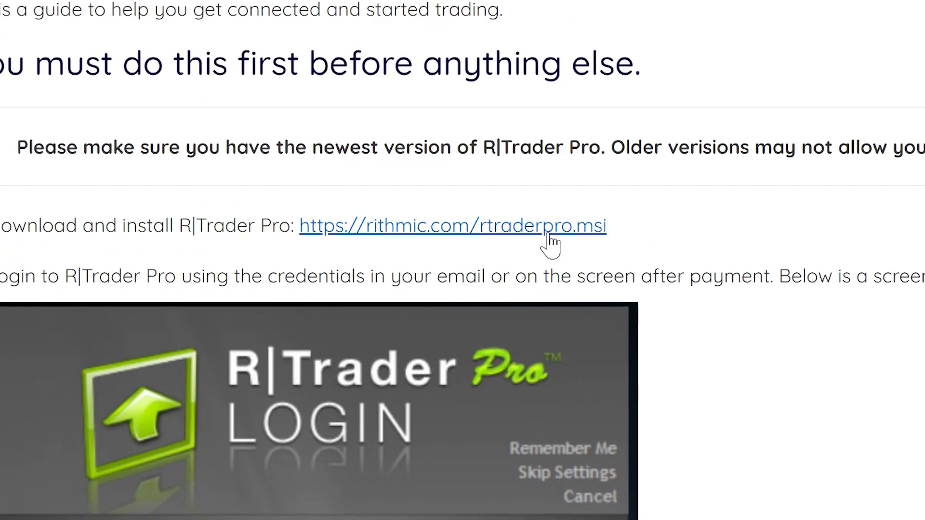
pyautogui.click(549, 237)
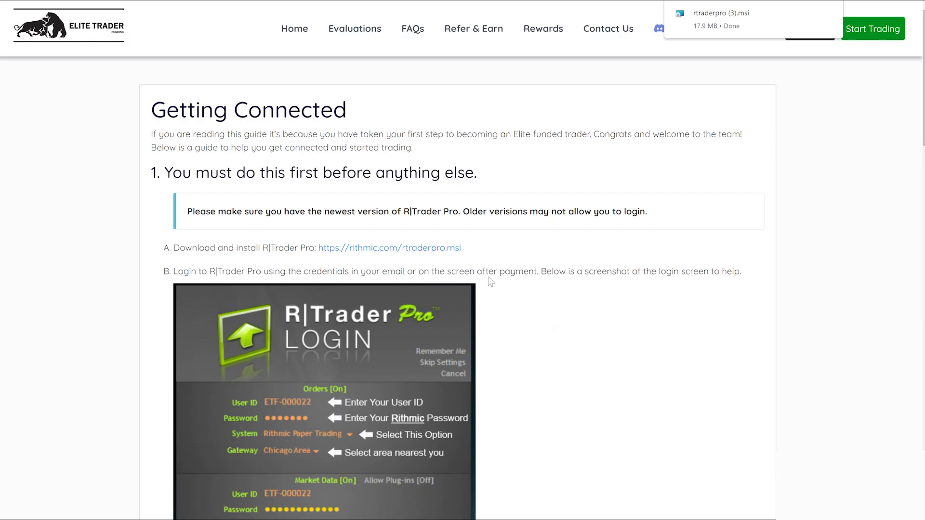
# Install Rithmic Trader Pro 17.27.0.0 in the default folder, approving UAC, then launch it
pyautogui.click(807, 12)
pyautogui.click(571, 341)
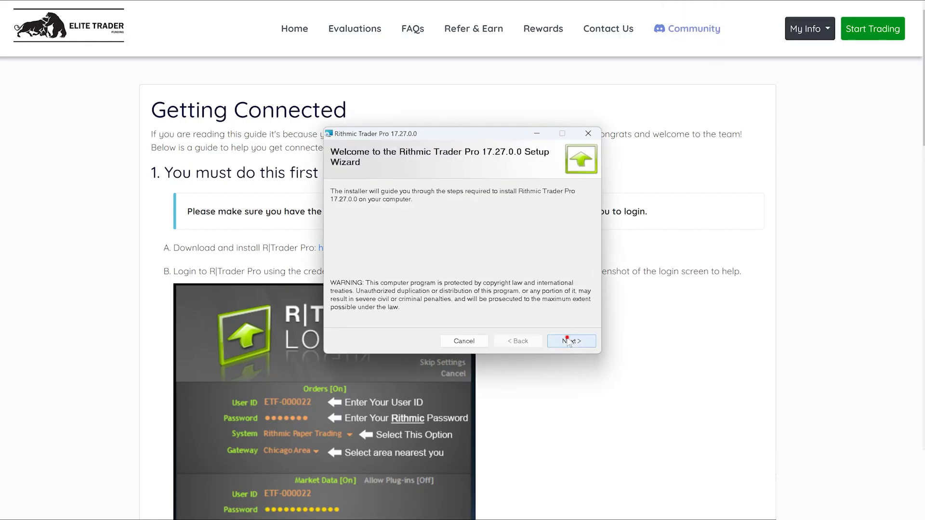
pyautogui.click(444, 317)
pyautogui.click(569, 341)
pyautogui.click(570, 341)
pyautogui.click(569, 341)
pyautogui.click(439, 329)
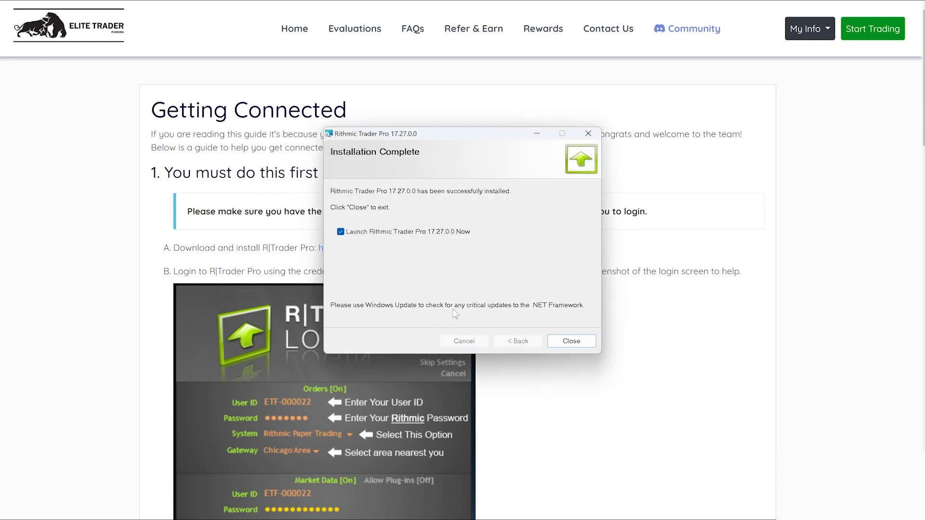
pyautogui.click(571, 340)
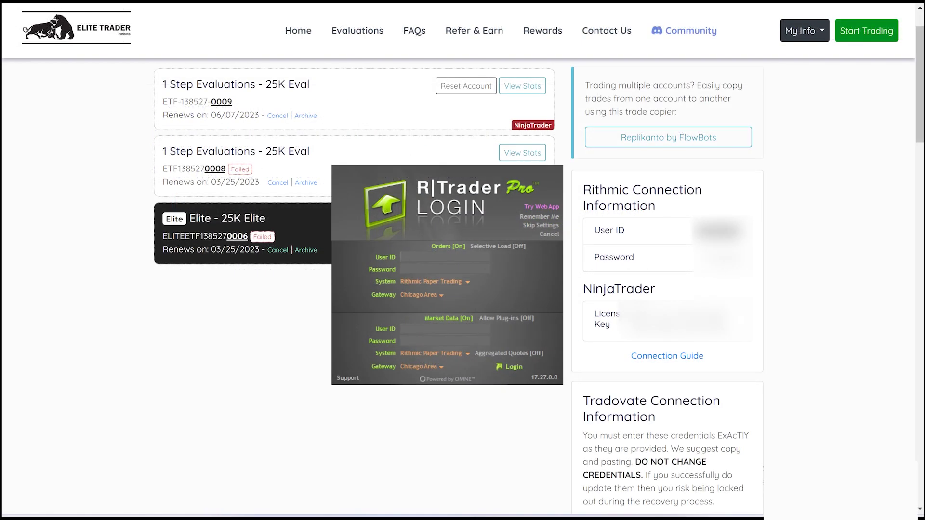
# Log in with the pasted user ID and the Rithmic password copied from the dashboard
pyautogui.hotkey('ctrl', 'v')
pyautogui.press('Tab')
pyautogui.hotkey('alt', 'Tab')
pyautogui.doubleClick(721, 258)
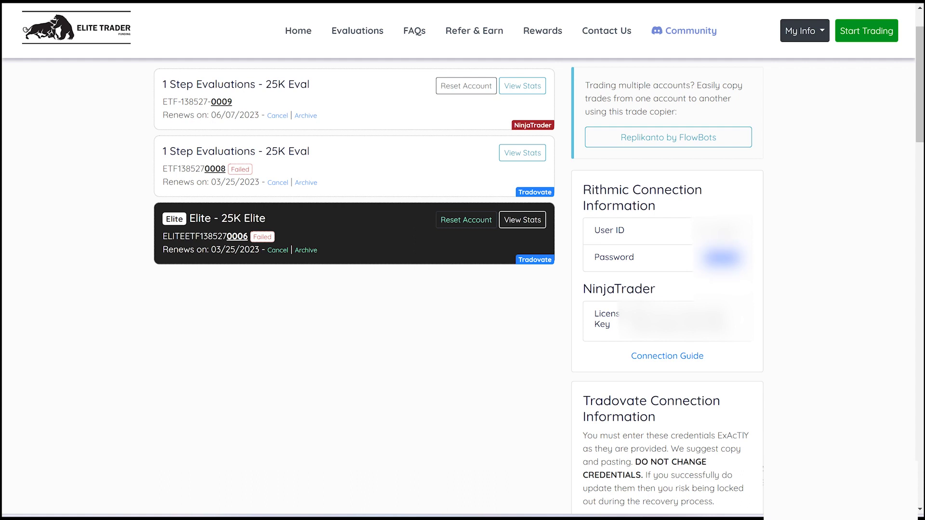
pyautogui.hotkey('ctrl', 'c')
pyautogui.hotkey('alt', 'Tab')
pyautogui.hotkey('ctrl', 'v')
pyautogui.press('Return')
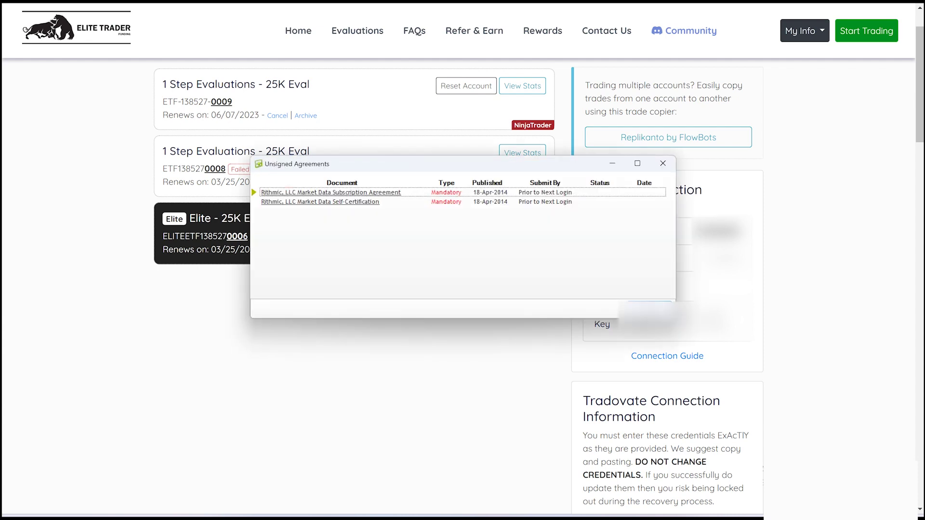
# Submit the market data Self-Certification agreement as a Non-Professional subscriber
pyautogui.moveTo(546, 169); pyautogui.dragTo(485, 168)
pyautogui.click(269, 200)
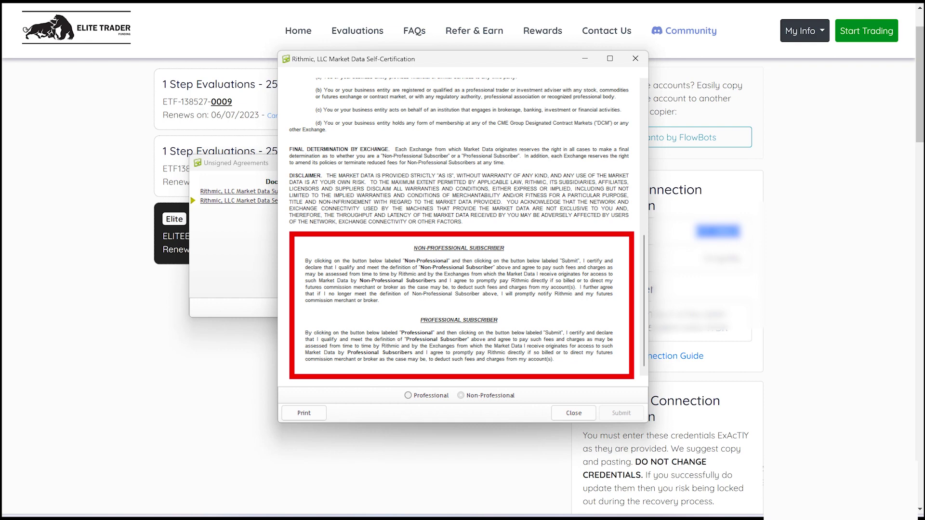
pyautogui.click(460, 395)
pyautogui.click(621, 412)
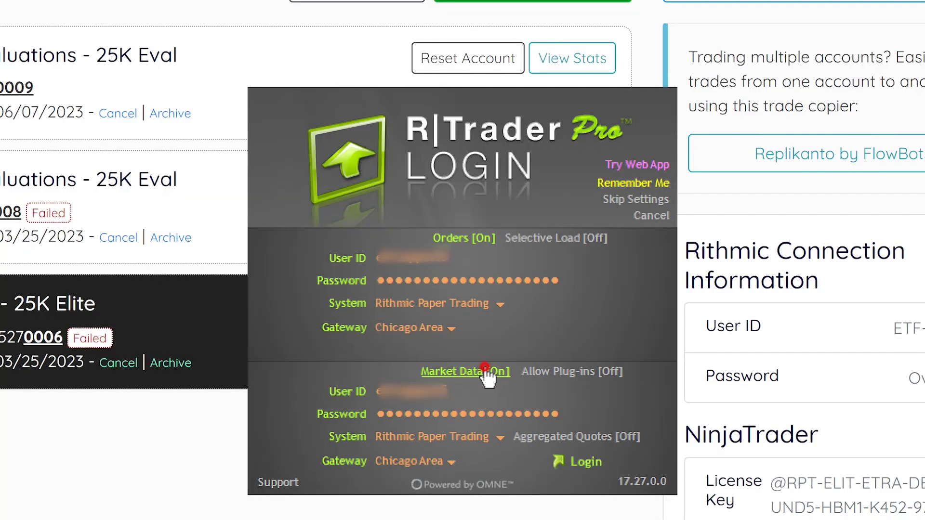
# Switch Market Data to [Off] on the login screen and confirm with OK
pyautogui.click(487, 371)
pyautogui.click(534, 306)
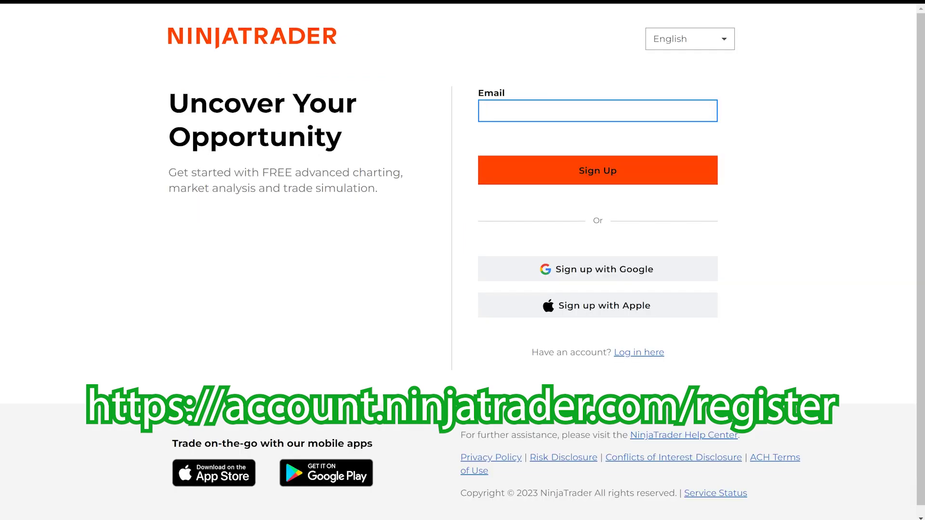
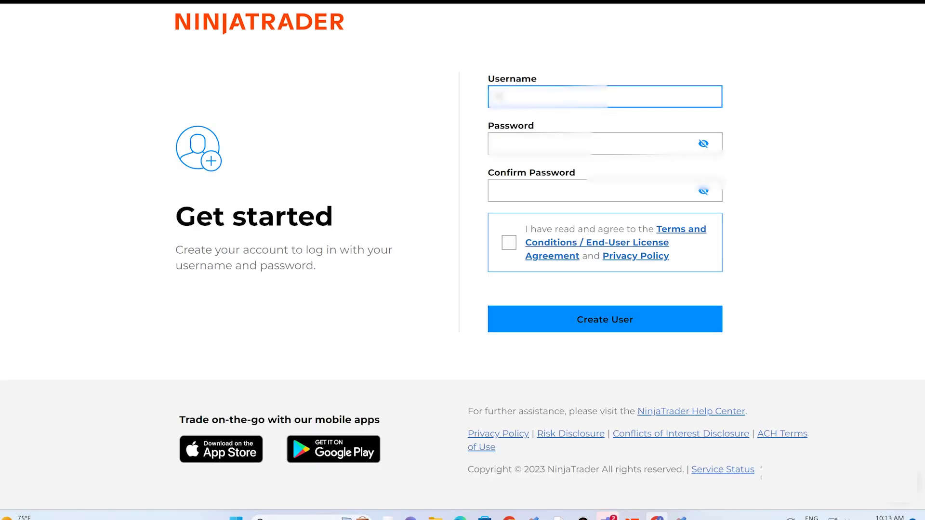
# Sign up with an email, a username and Chrome's suggested password, accepting the terms
pyautogui.write('keacct')
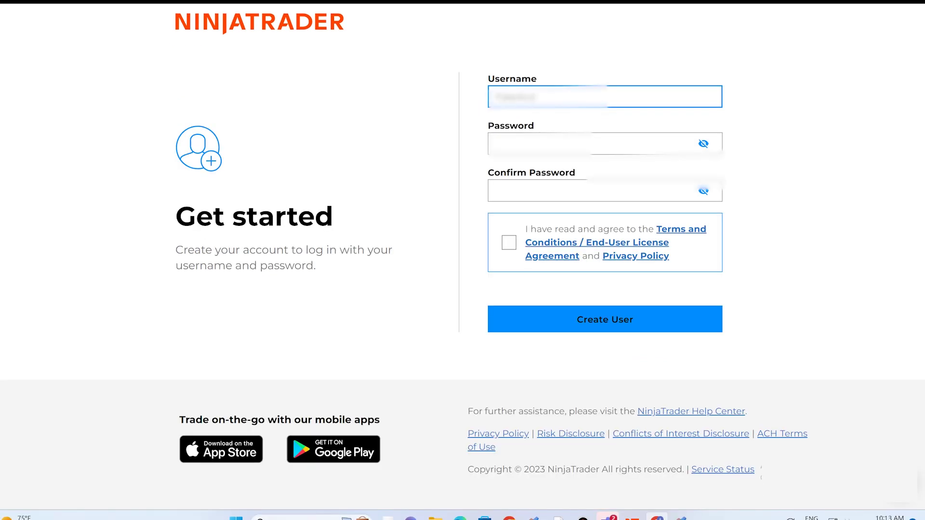
pyautogui.click(578, 144)
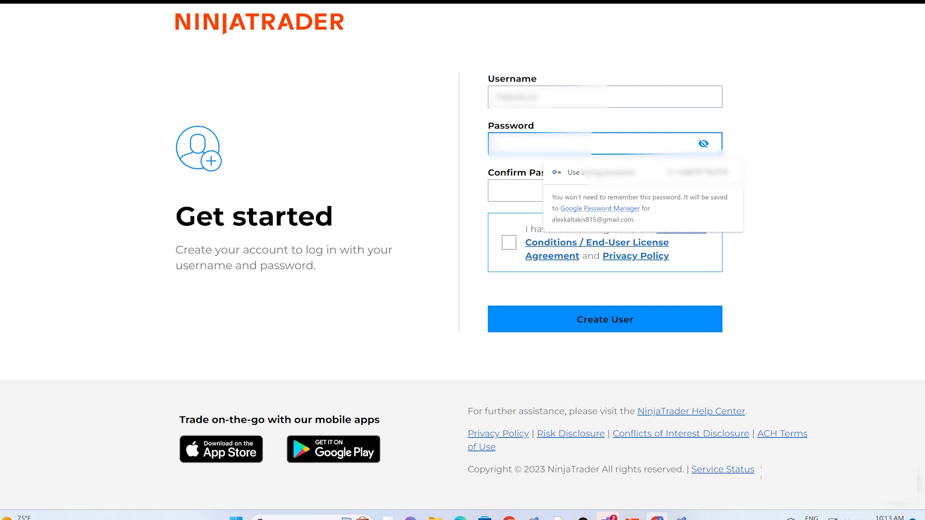
pyautogui.click(602, 172)
pyautogui.click(509, 243)
pyautogui.click(605, 319)
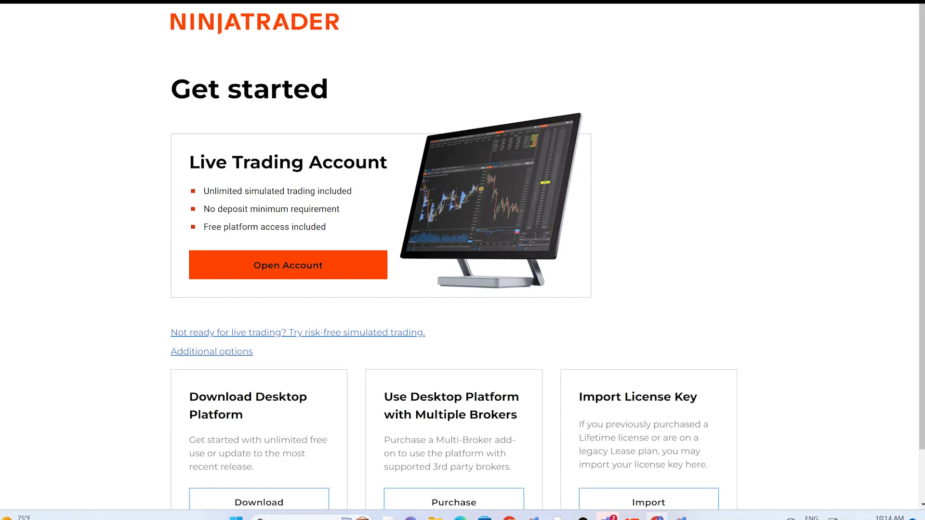
# Import the pasted license key, then go to the desktop platform download page
pyautogui.scroll(-1, 381, 260)
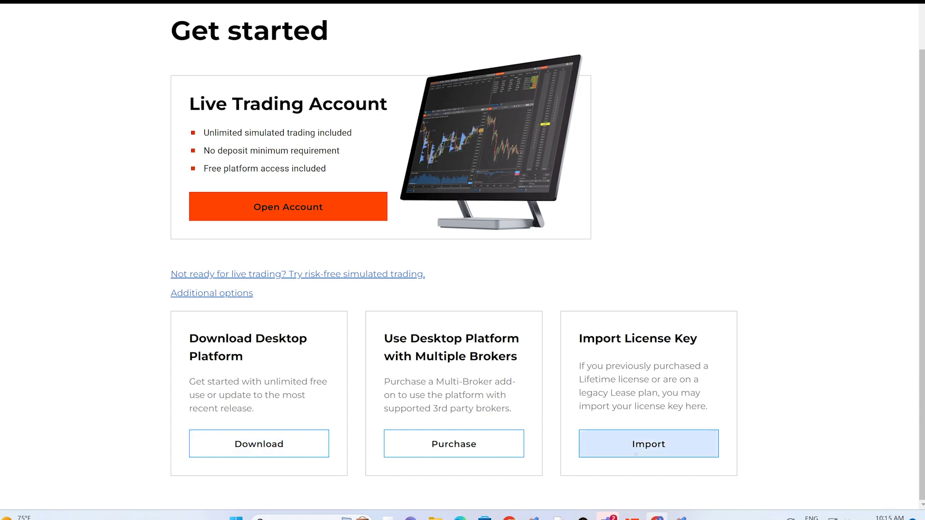
pyautogui.click(649, 443)
pyautogui.click(306, 262)
pyautogui.hotkey('ctrl', 'v')
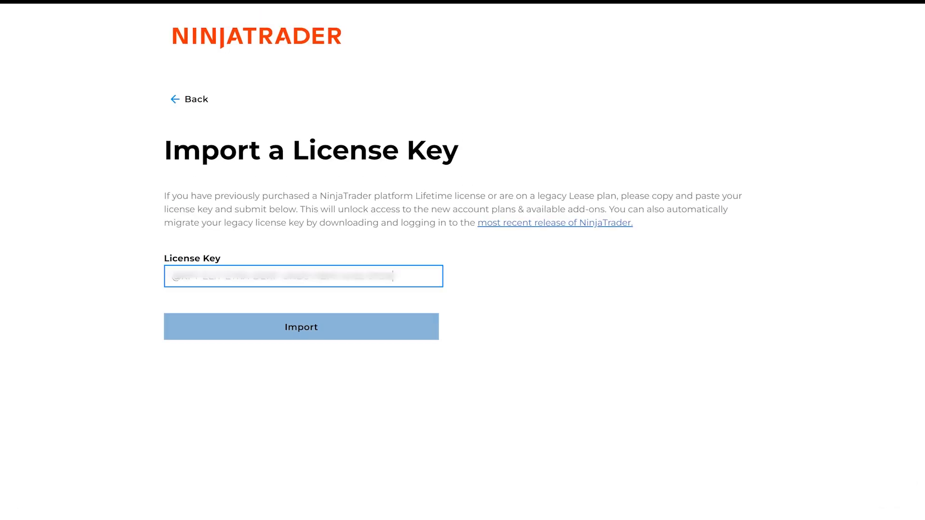
pyautogui.click(345, 330)
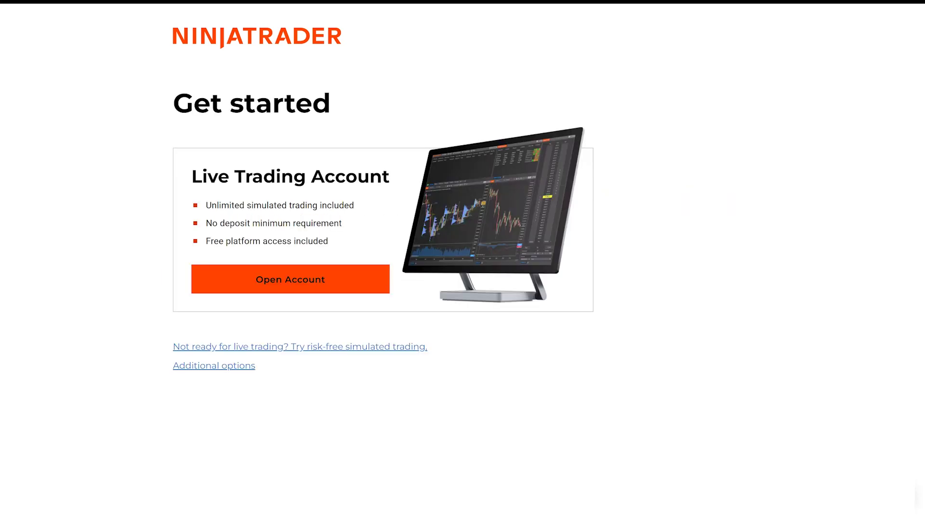
pyautogui.scroll(-1, 256, 457)
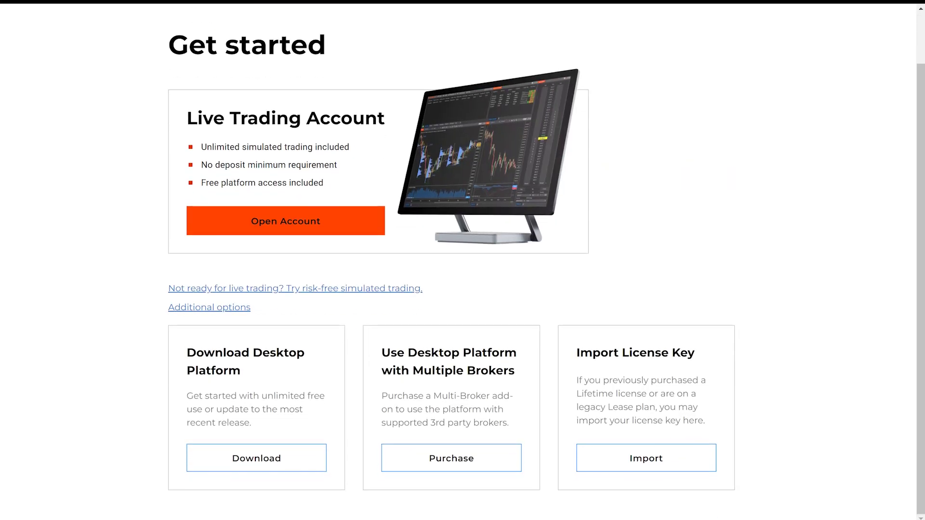
pyautogui.click(257, 458)
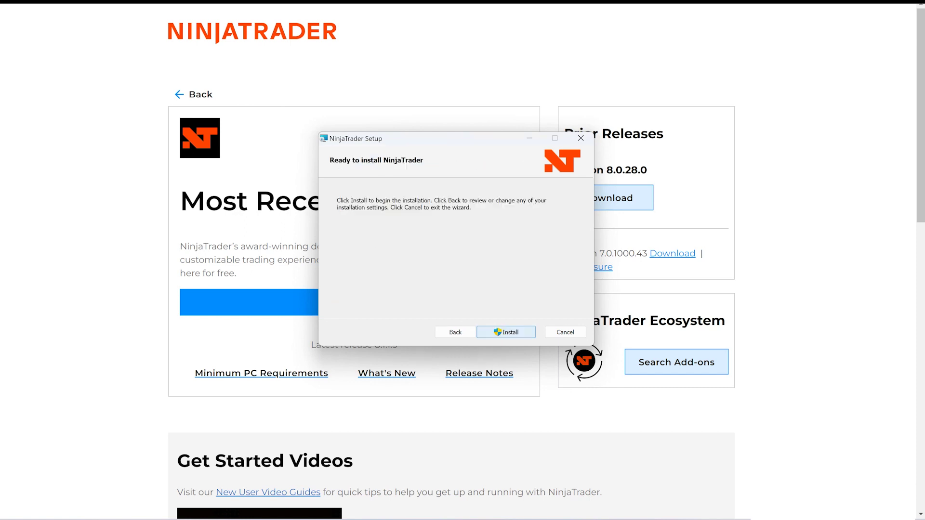
# Start installing NinjaTrader into C:\Program Files\NinjaTrader 8\ and approve the administrator prompt
pyautogui.press('Return')
pyautogui.hotkey('alt', 'y')
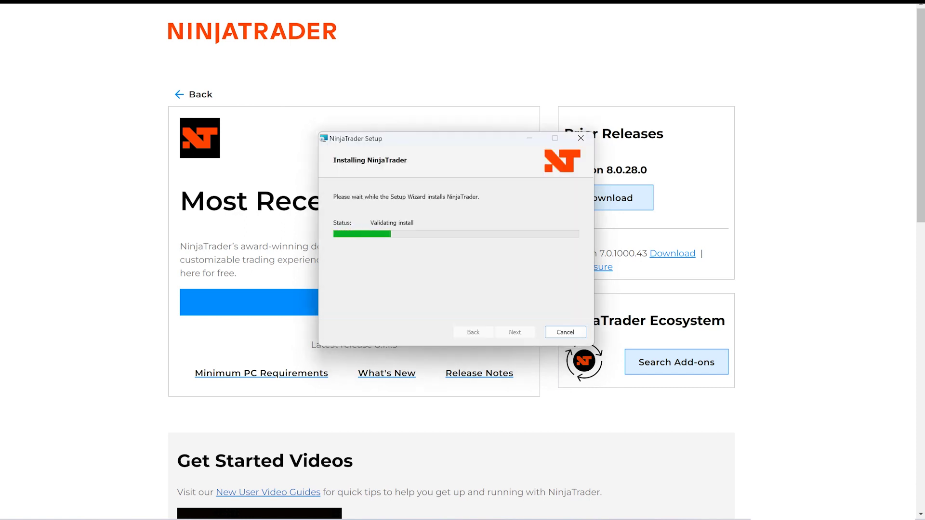